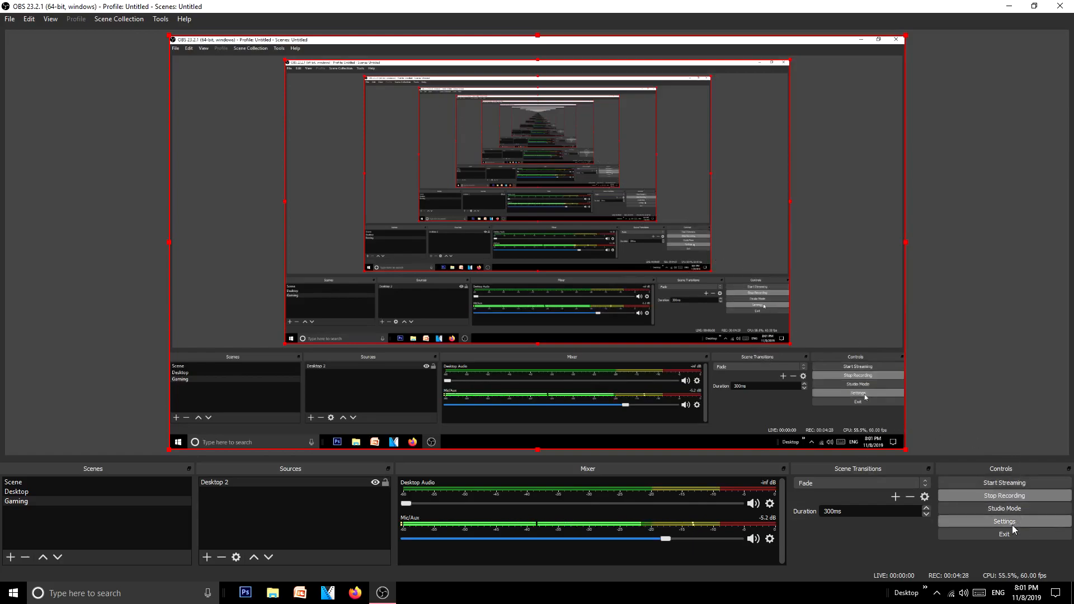
- Open the program settings and look over the general options, including the language and theme choices
left_click(1005, 522)
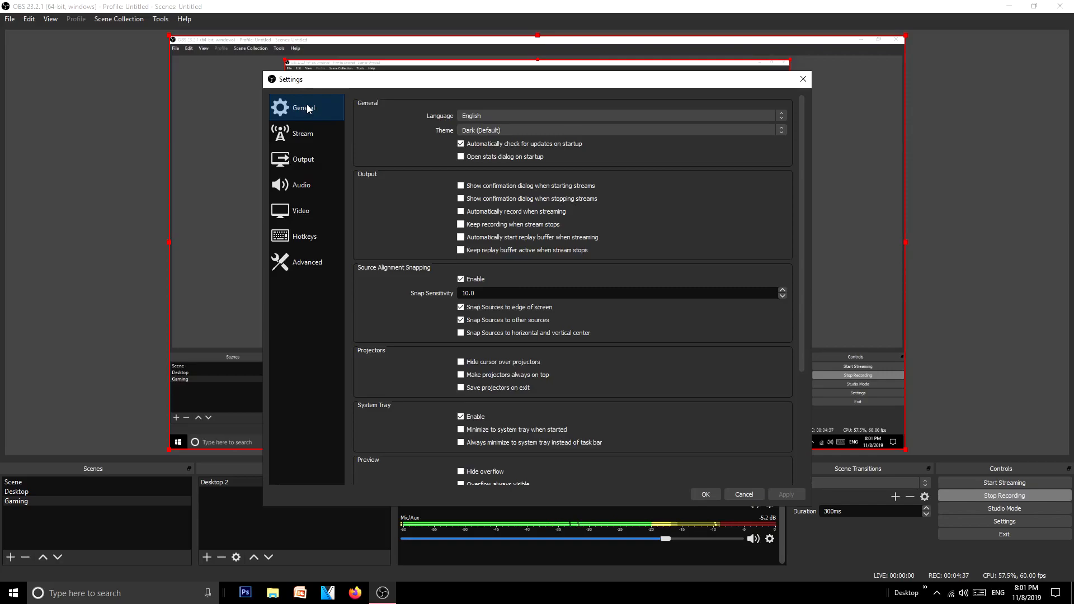
scroll(570, 317, "down", 3)
scroll(576, 357, "up", 5)
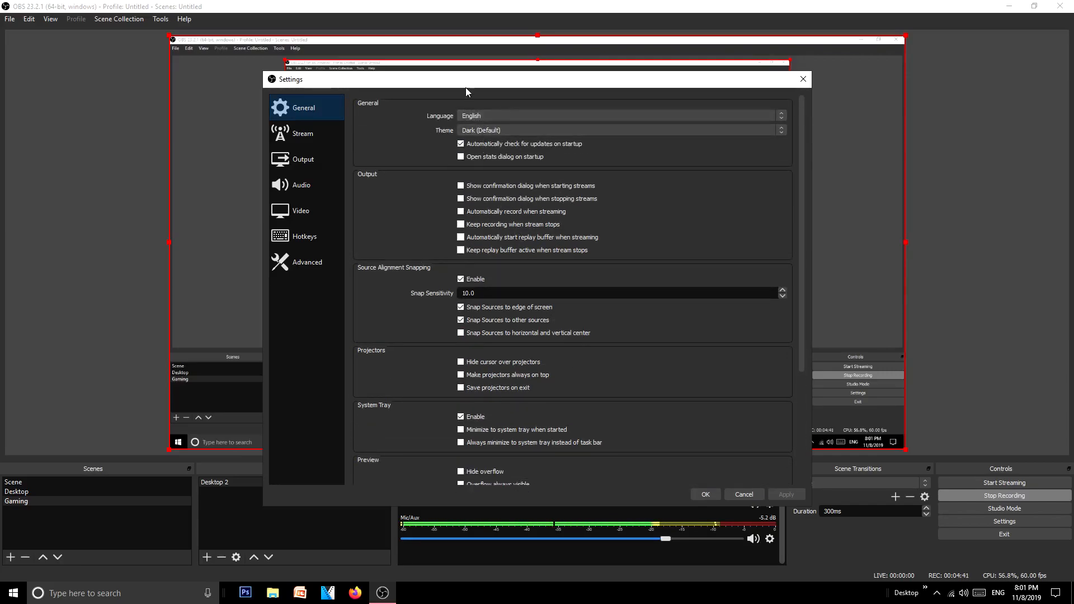
left_click(482, 133)
left_click(482, 132)
left_click(473, 116)
left_click(473, 116)
- Try the System theme for the interface and return to the Dark (Default) theme
left_click(489, 130)
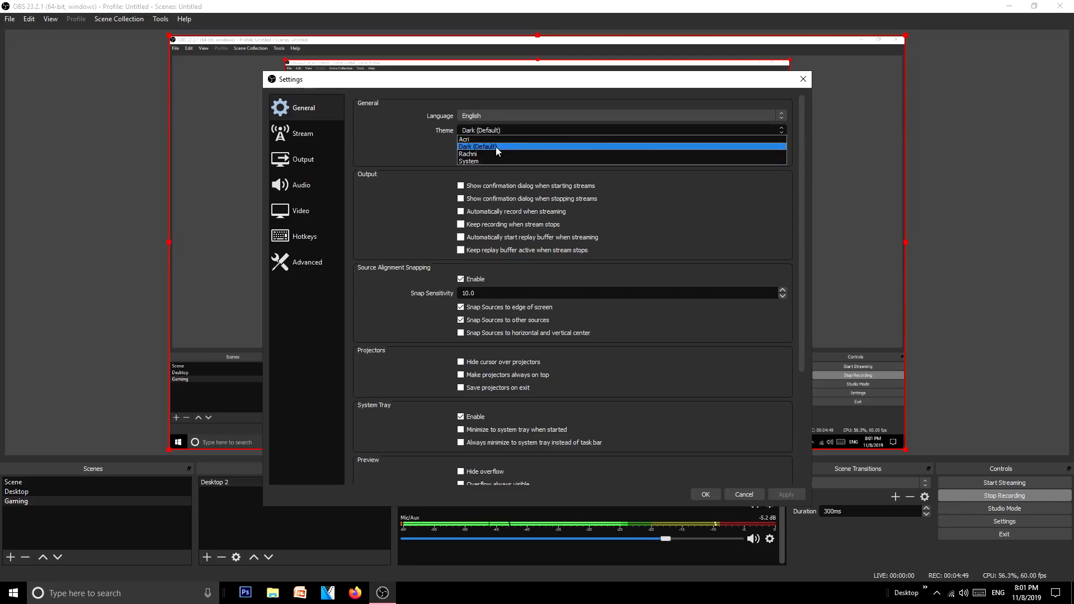
left_click(483, 160)
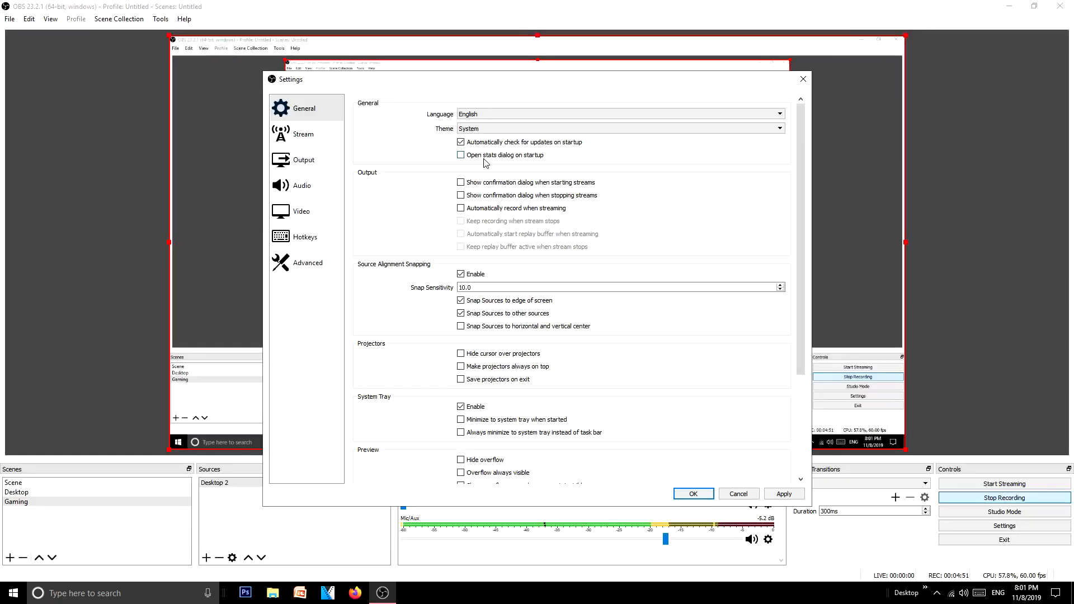
left_click(477, 131)
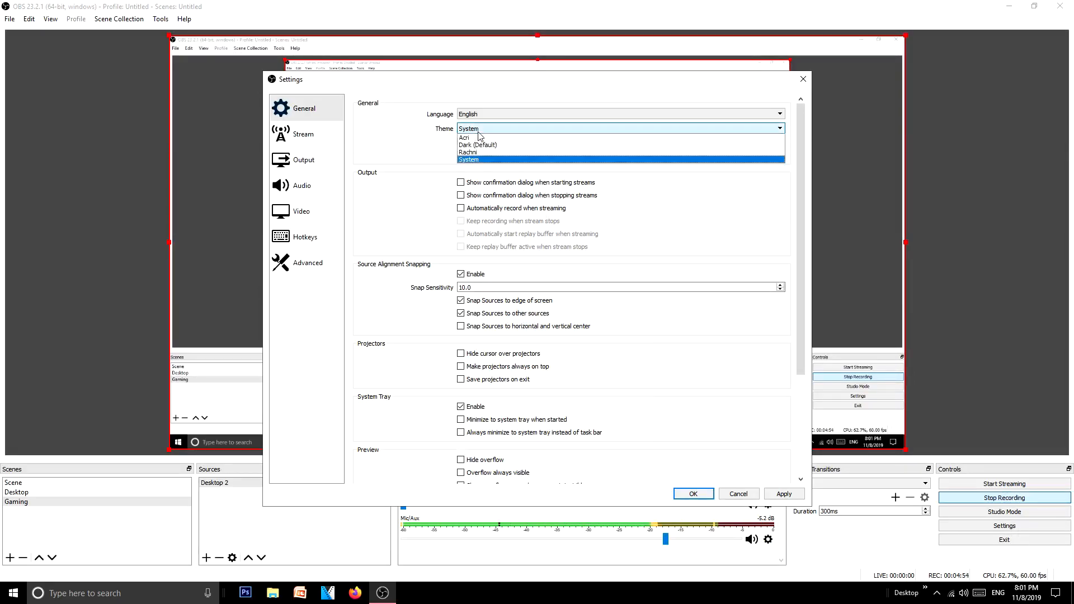
left_click(503, 146)
- Look through the available interface languages without choosing a different one
left_click(514, 115)
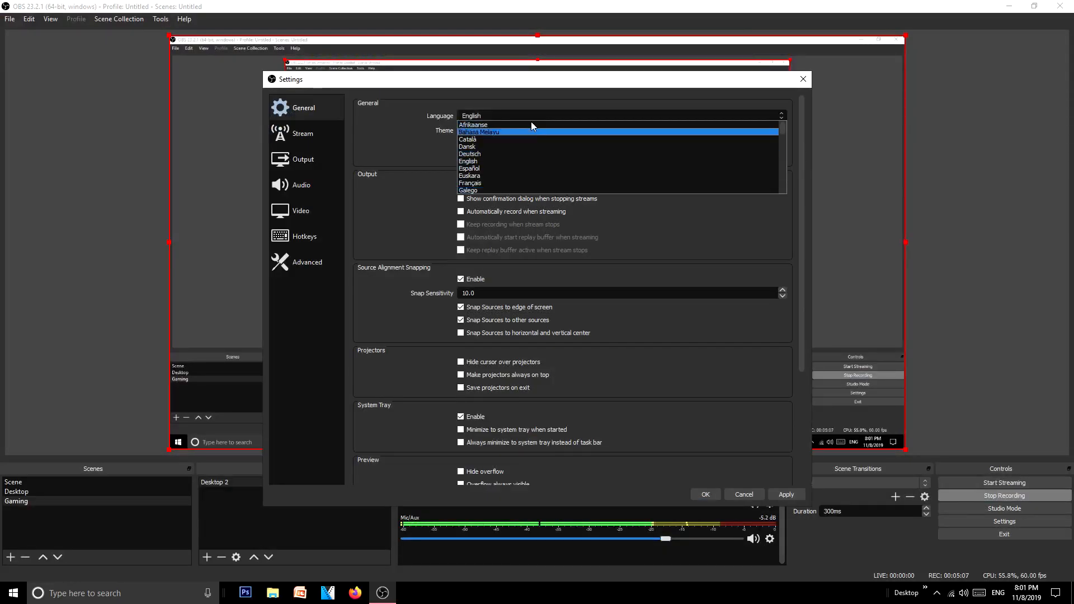
left_click(482, 105)
left_click(483, 108)
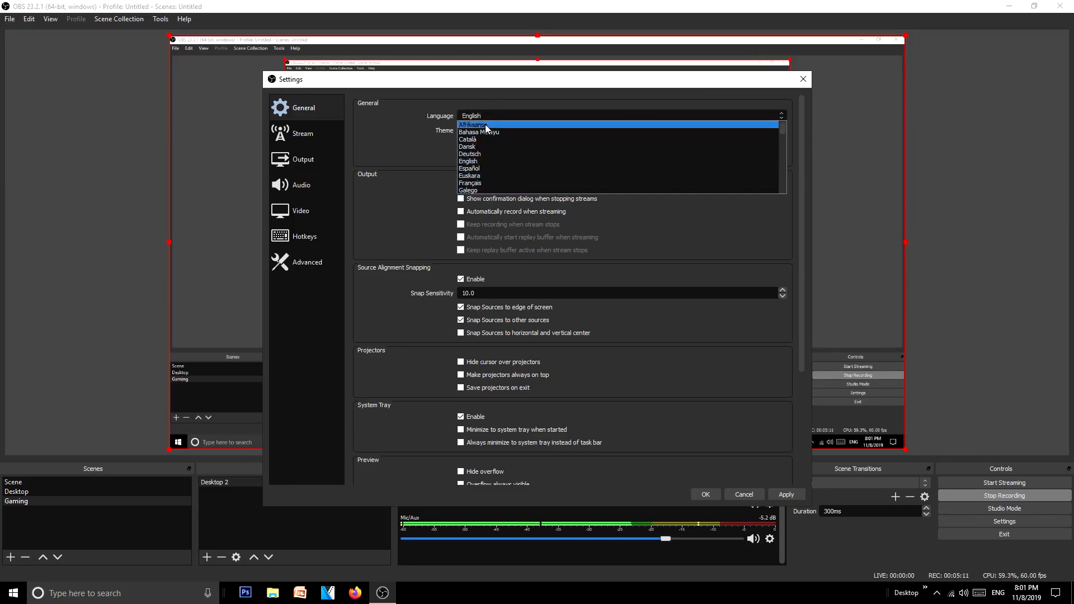
left_click(460, 102)
- Review the stream service and streaming output settings, and bring up the recording output settings
left_click(334, 132)
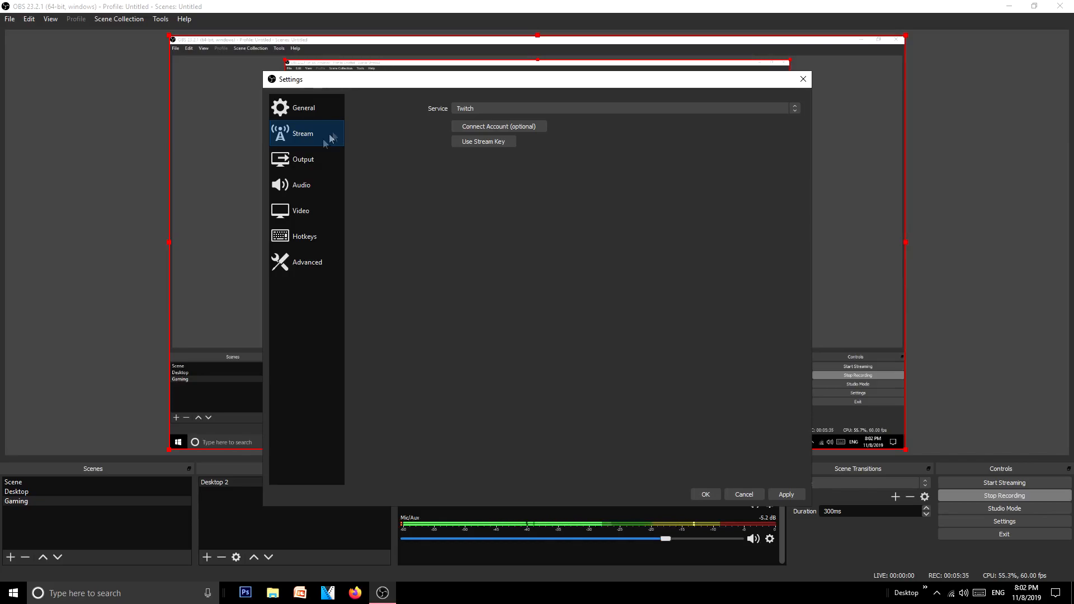
left_click(324, 157)
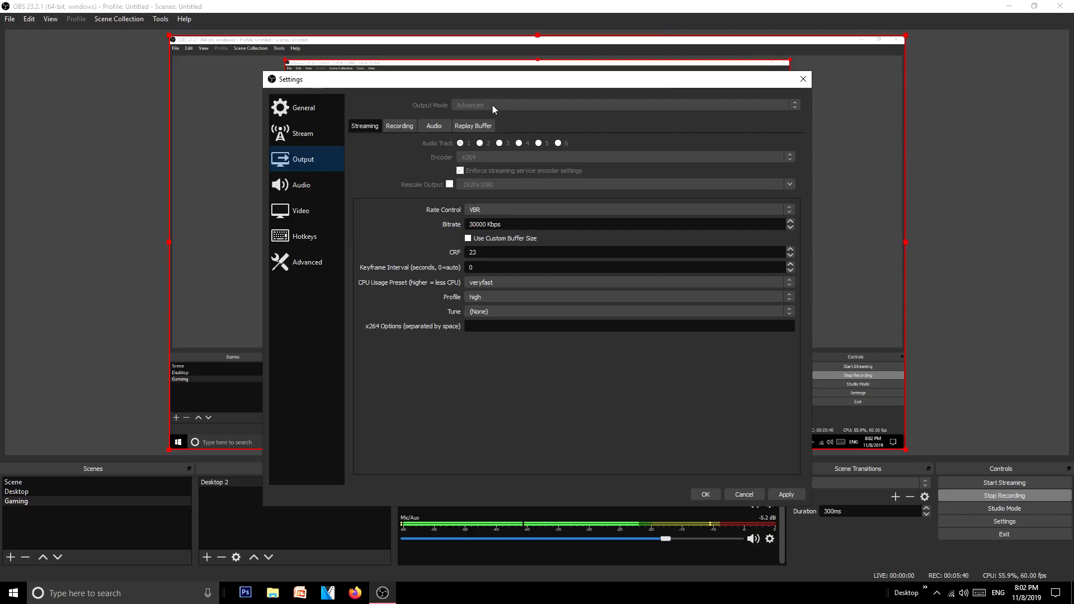
left_click(400, 127)
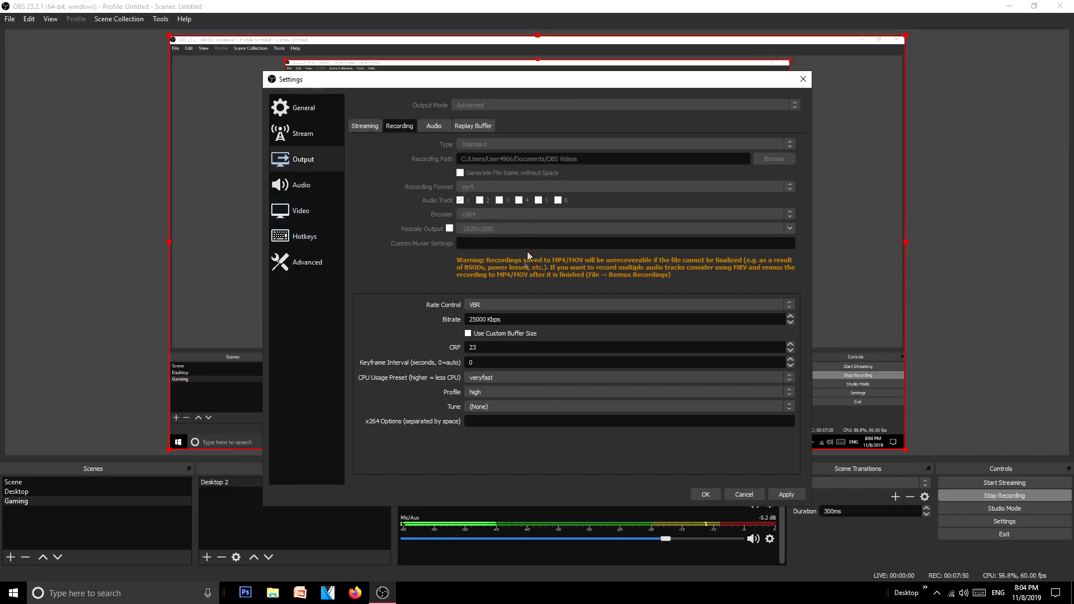
- Examine the rate control, CPU usage preset and profile choices for the recording encoder, keeping the high profile
left_click(493, 303)
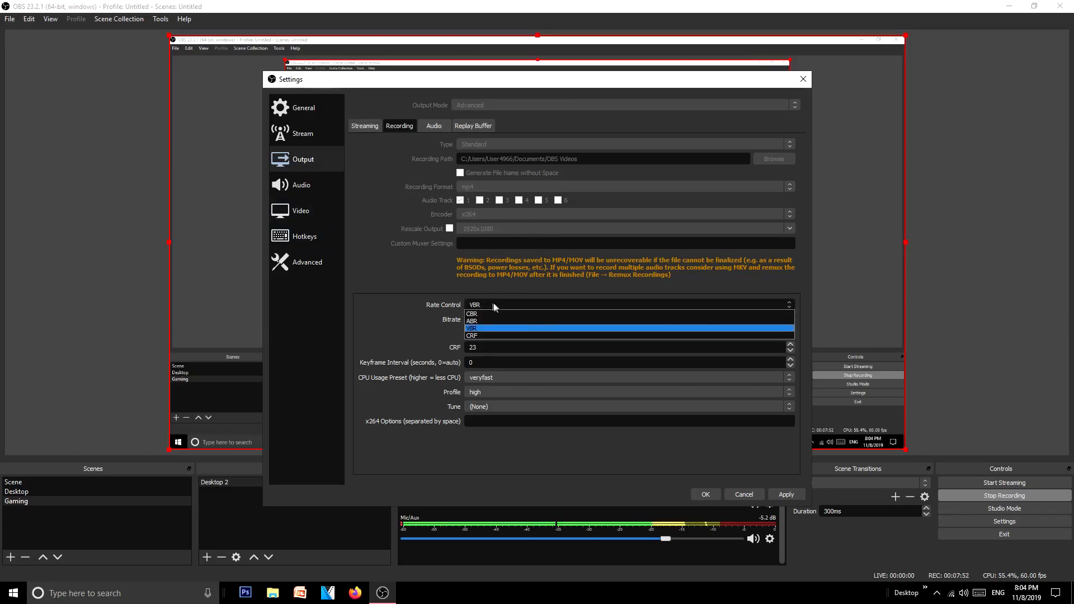
left_click(480, 301)
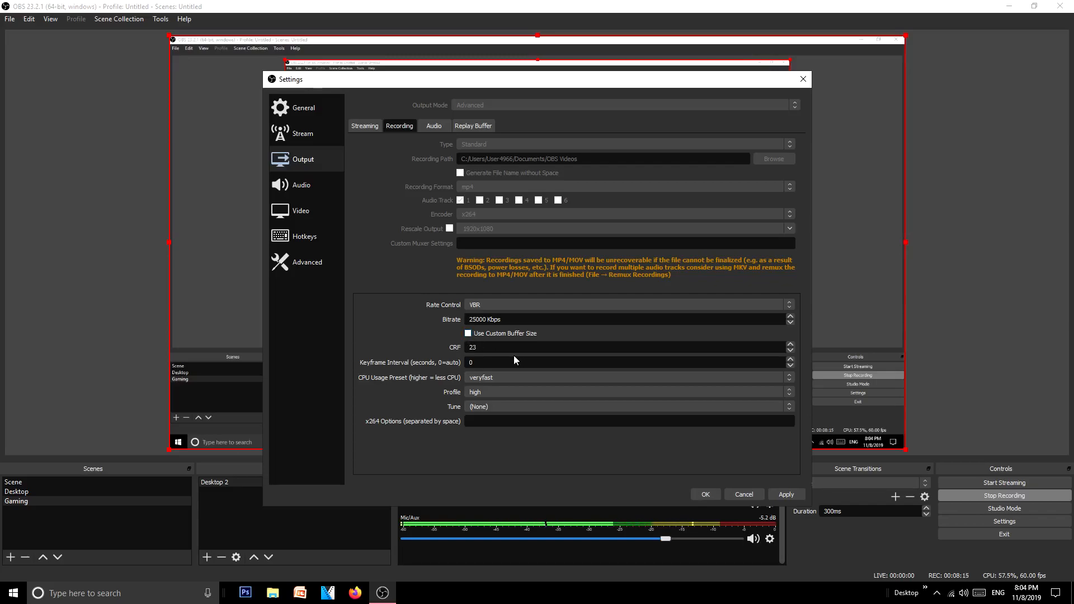
left_click(481, 378)
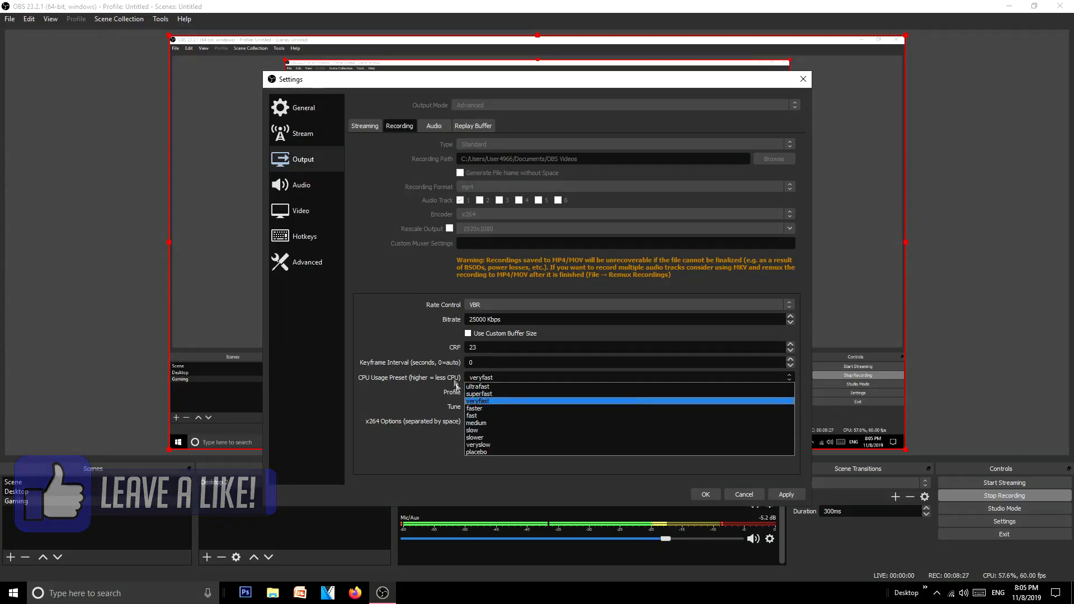
left_click(395, 311)
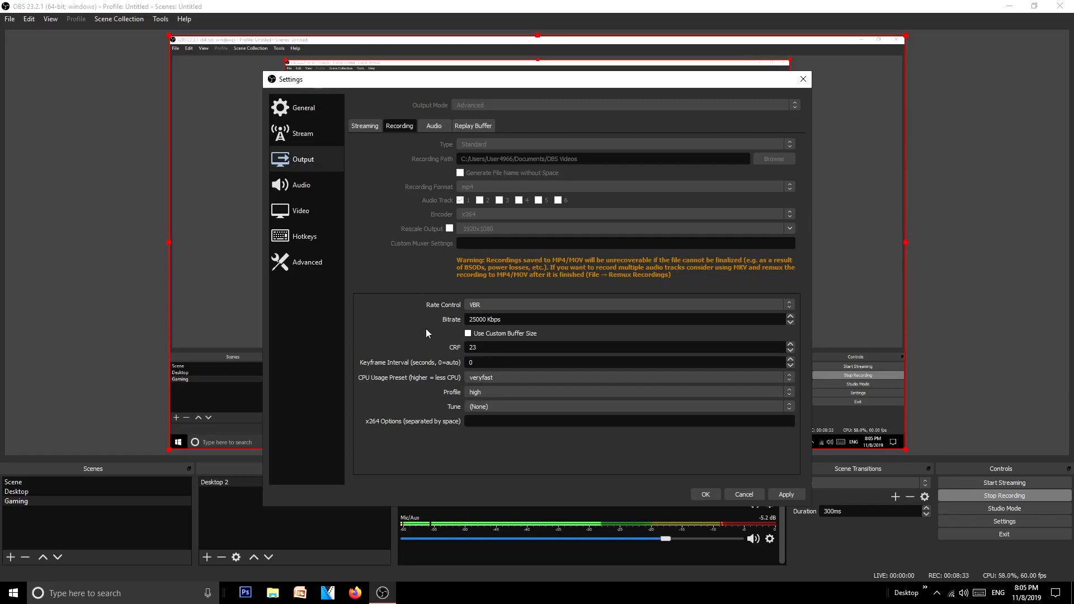
left_click(502, 393)
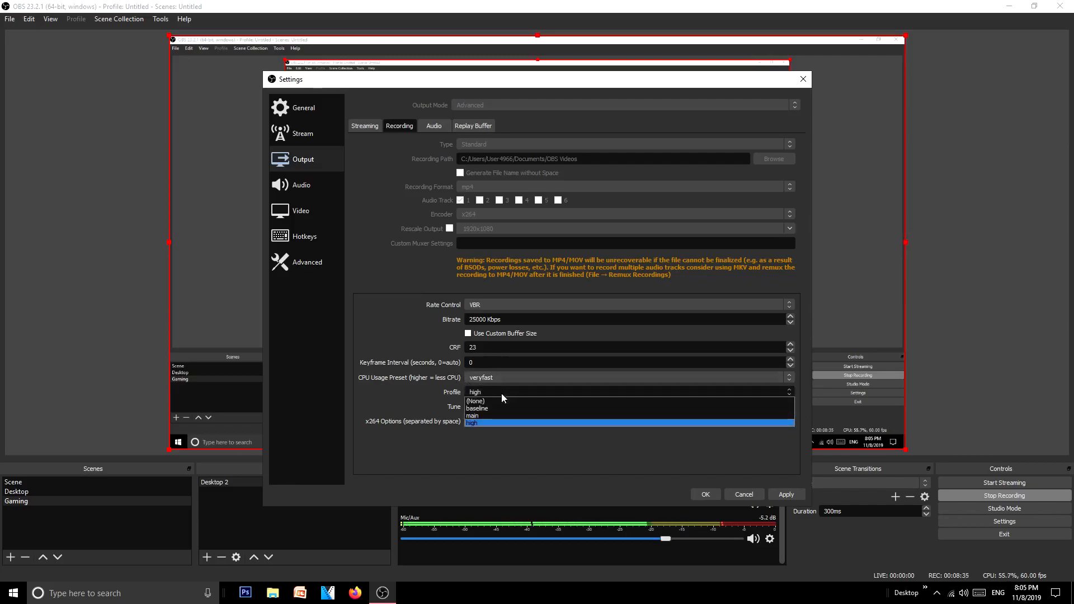
left_click(480, 421)
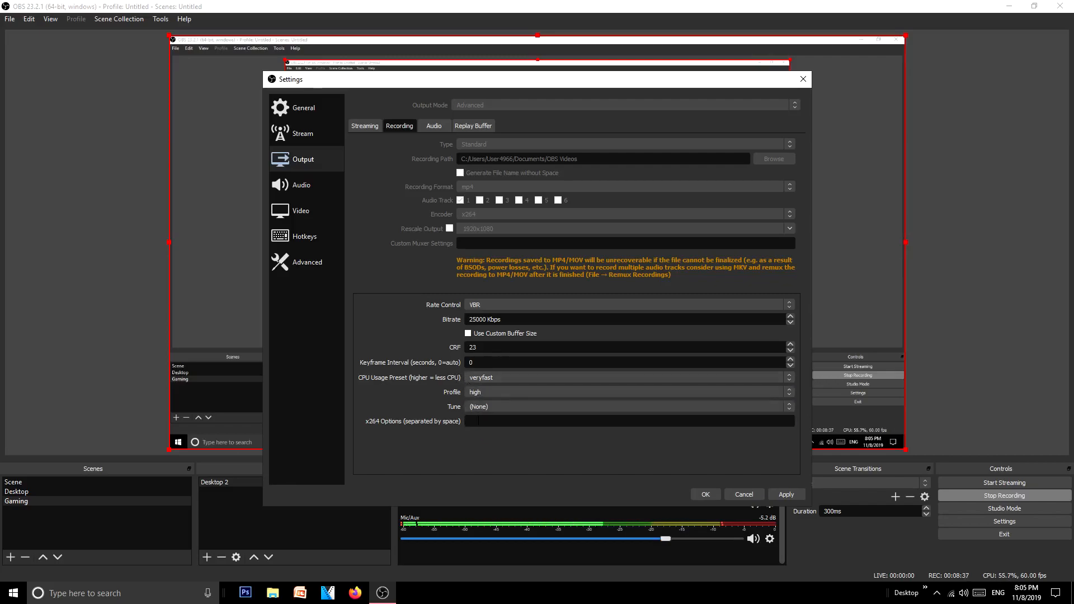
- Show the audio settings and examine the sample rate and channel choices, keeping Stereo for the channels
left_click(301, 196)
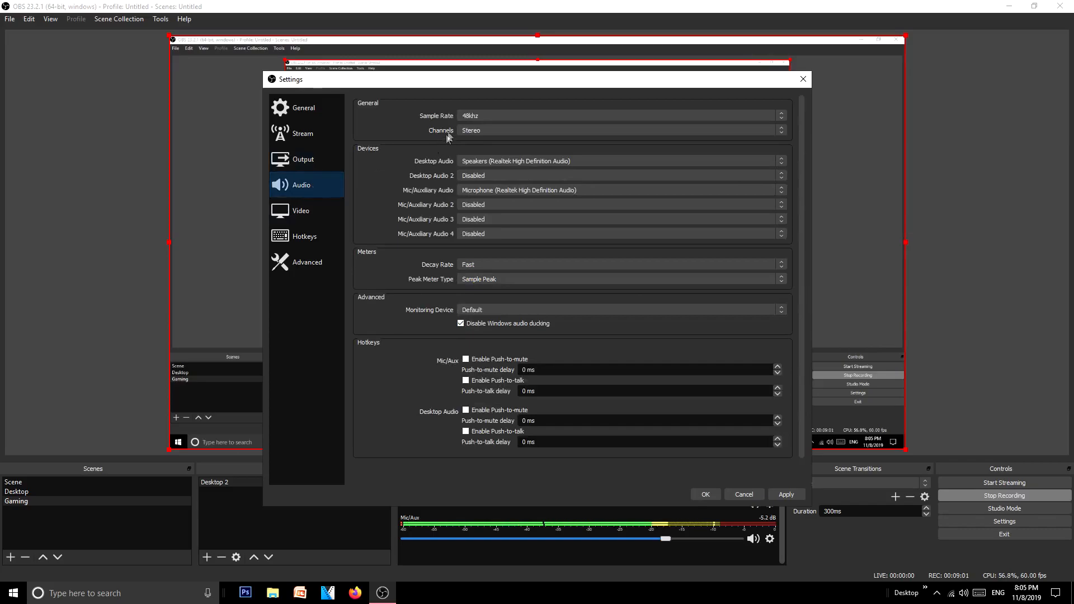
left_click(495, 109)
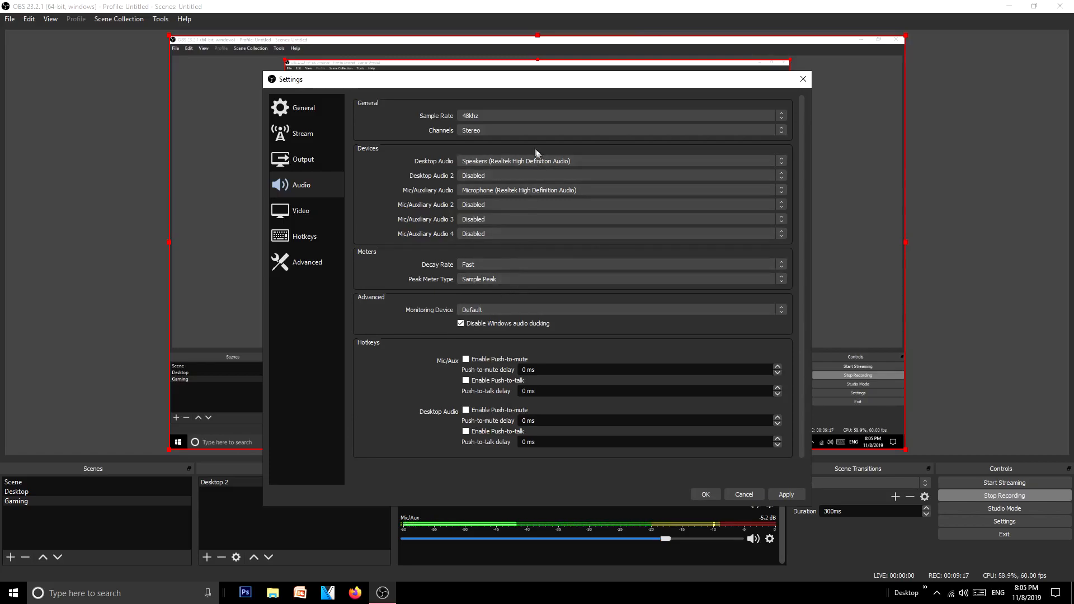
left_click(474, 115)
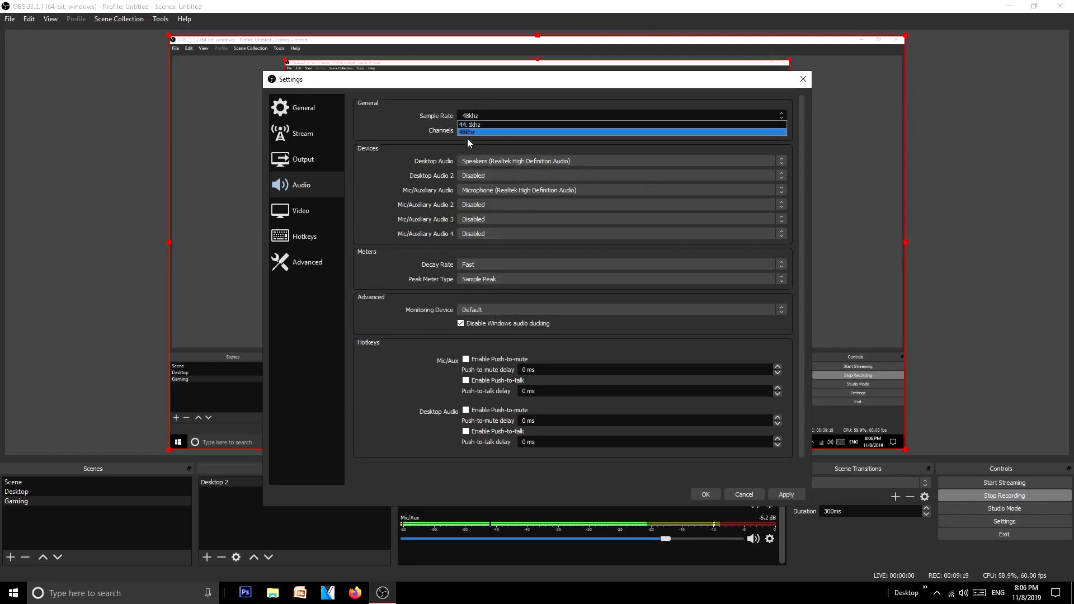
left_click(473, 115)
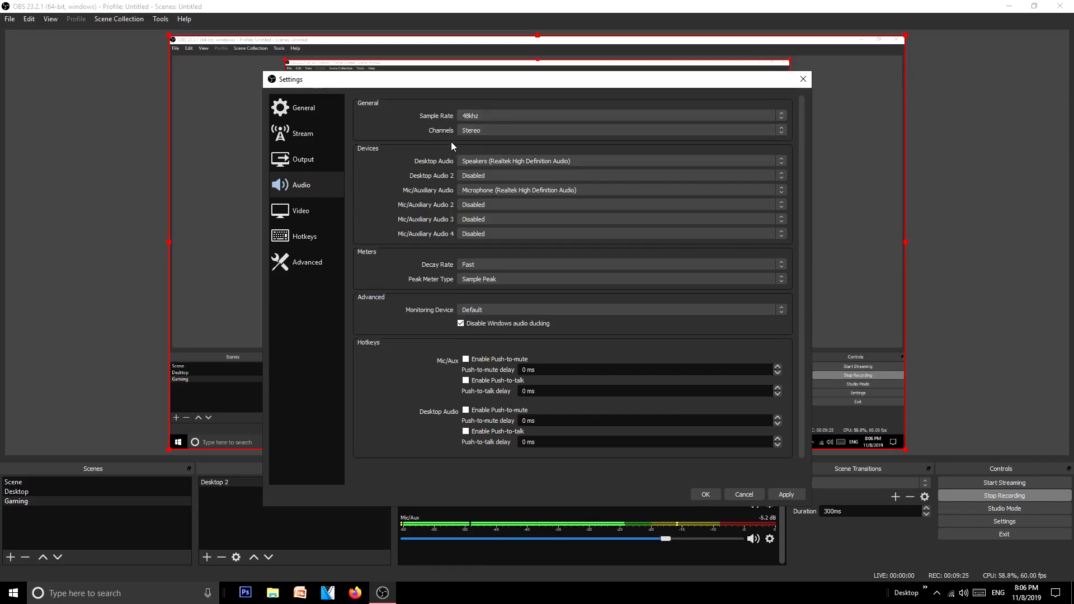
left_click(467, 132)
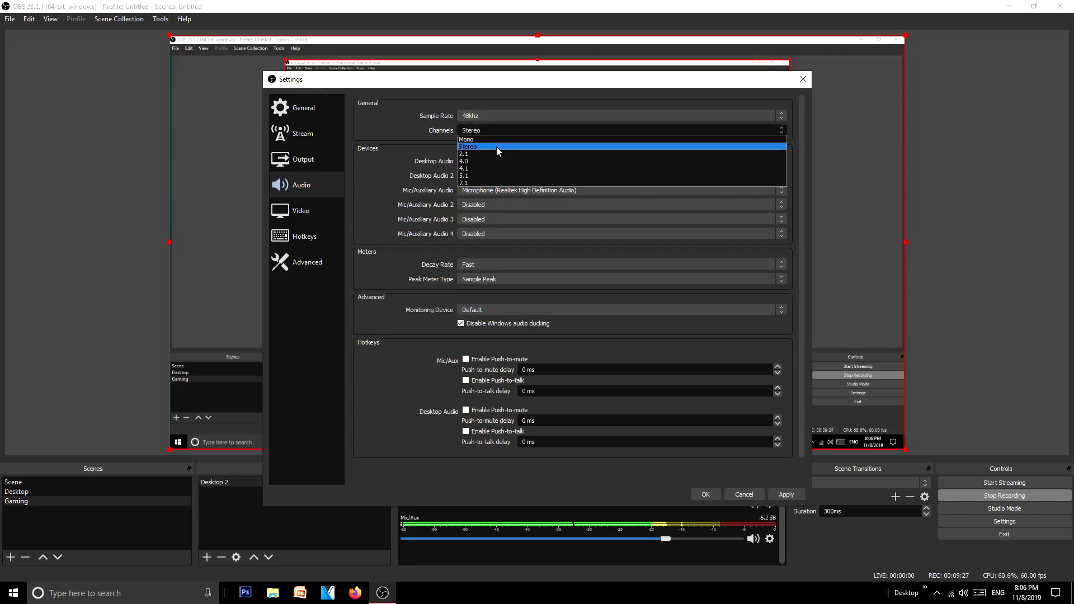
left_click(496, 147)
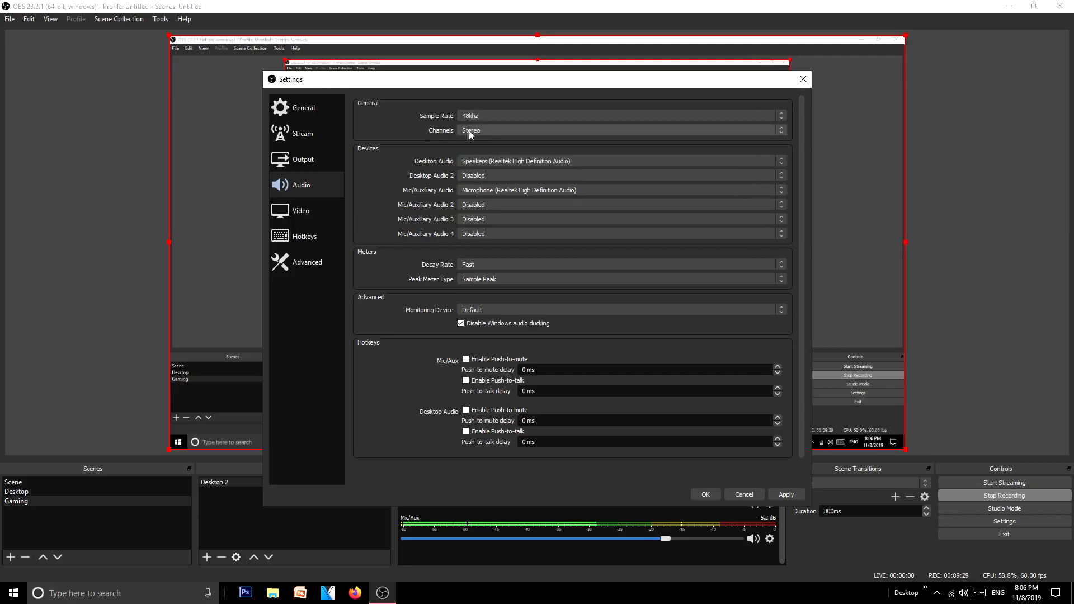
- Examine the device choices for the desktop audio and microphone inputs without changing them
left_click(505, 161)
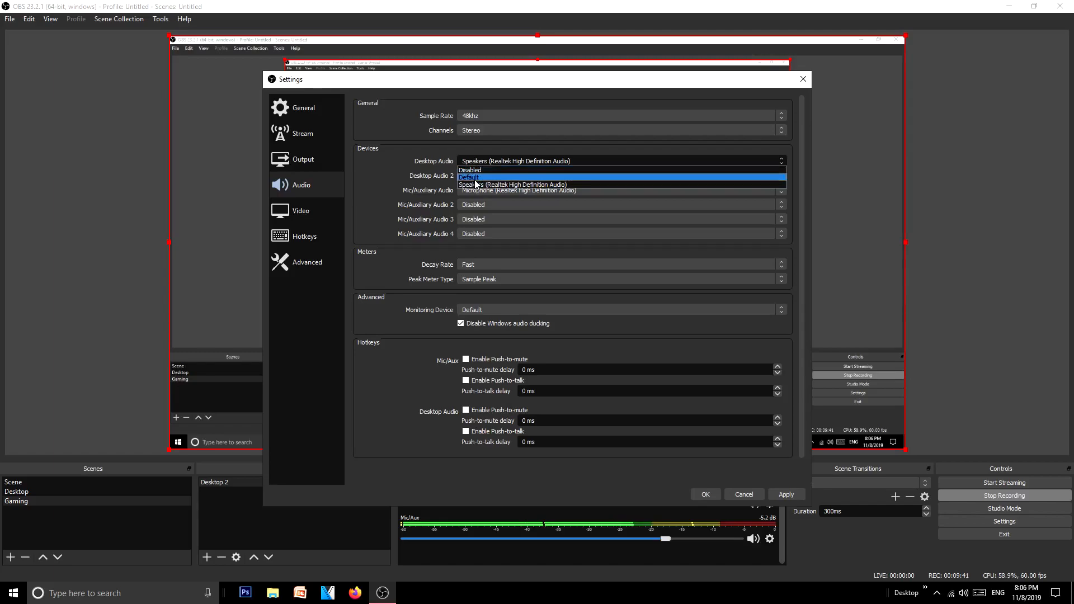
left_click(407, 169)
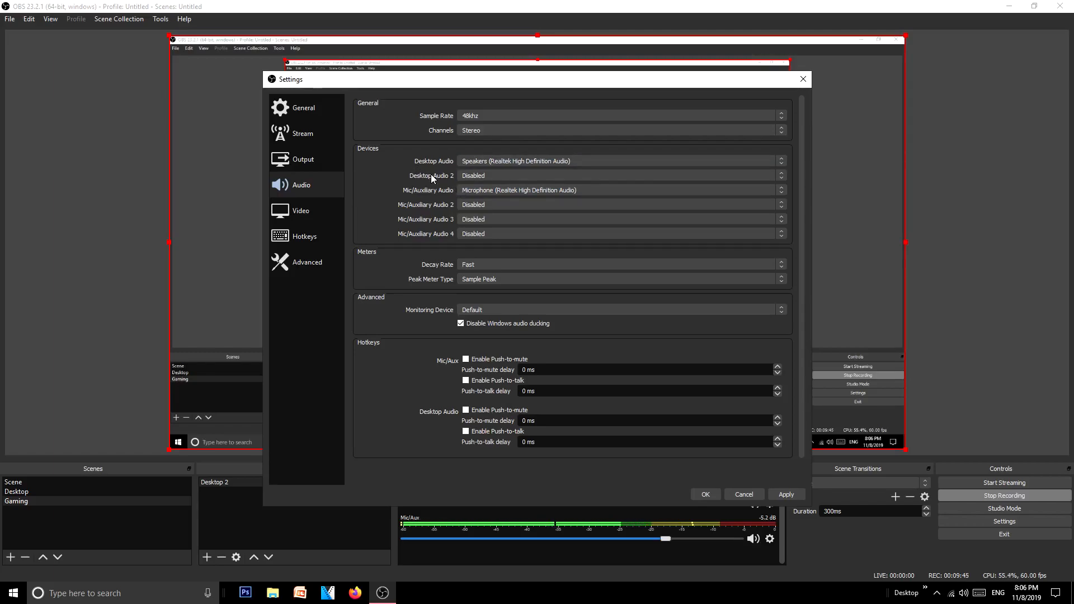
left_click(503, 174)
left_click(502, 170)
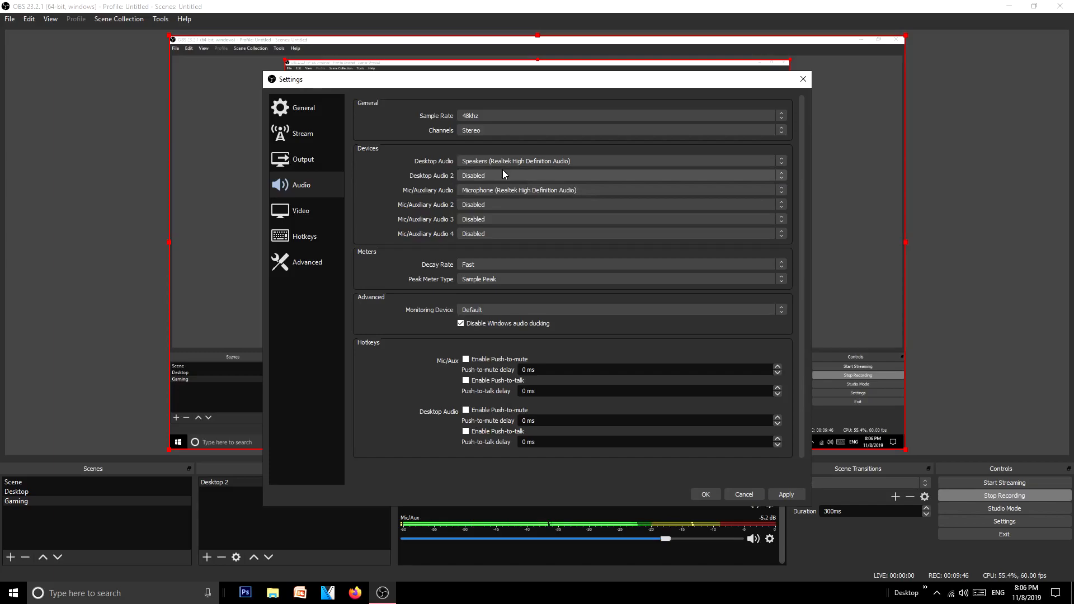
left_click(462, 165)
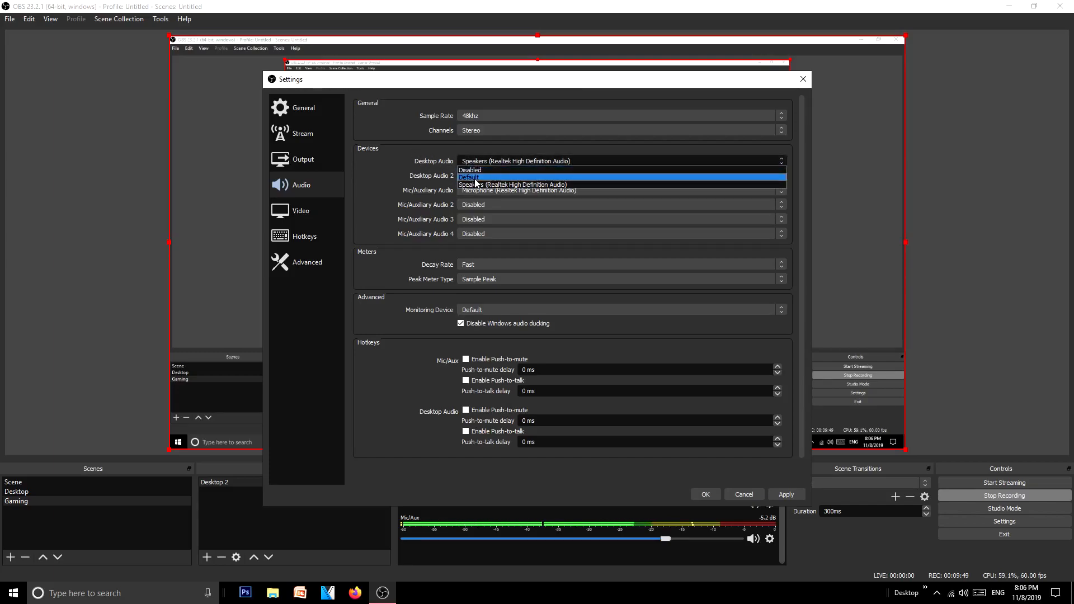
left_click(441, 154)
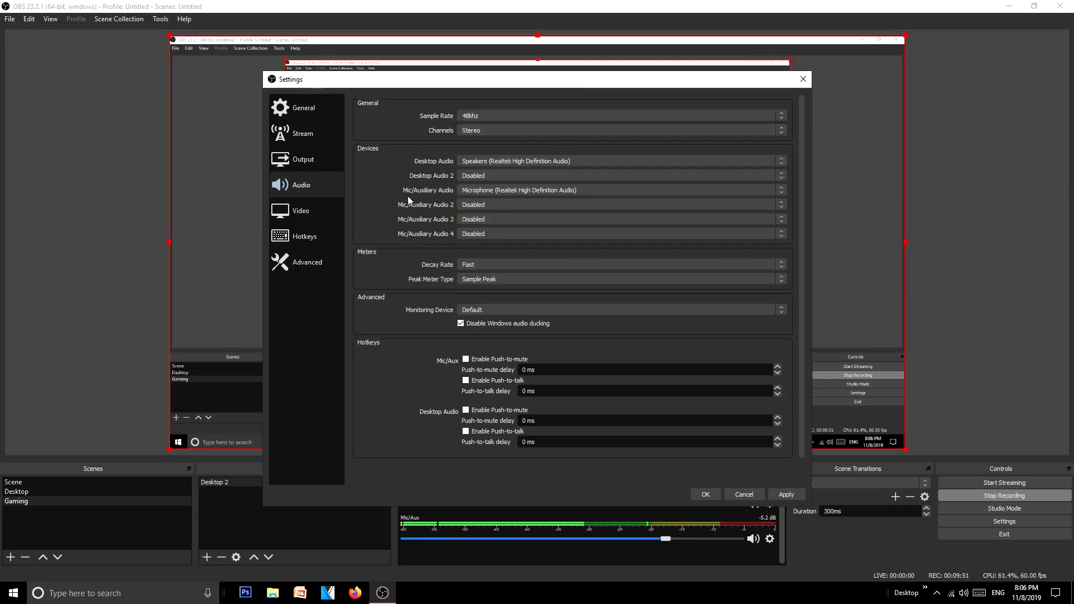
left_click(464, 192)
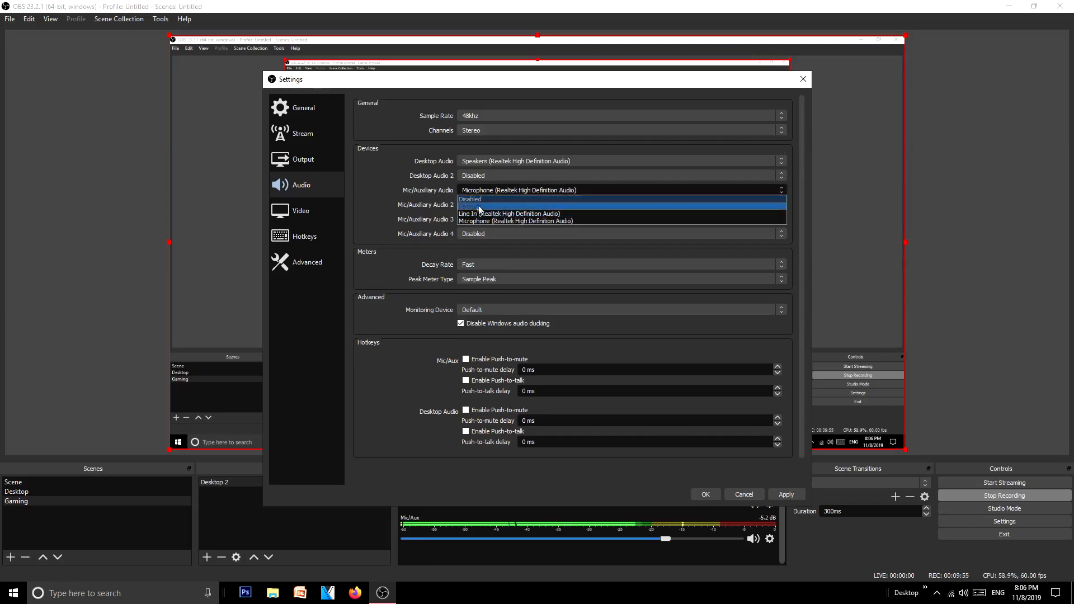
left_click(434, 188)
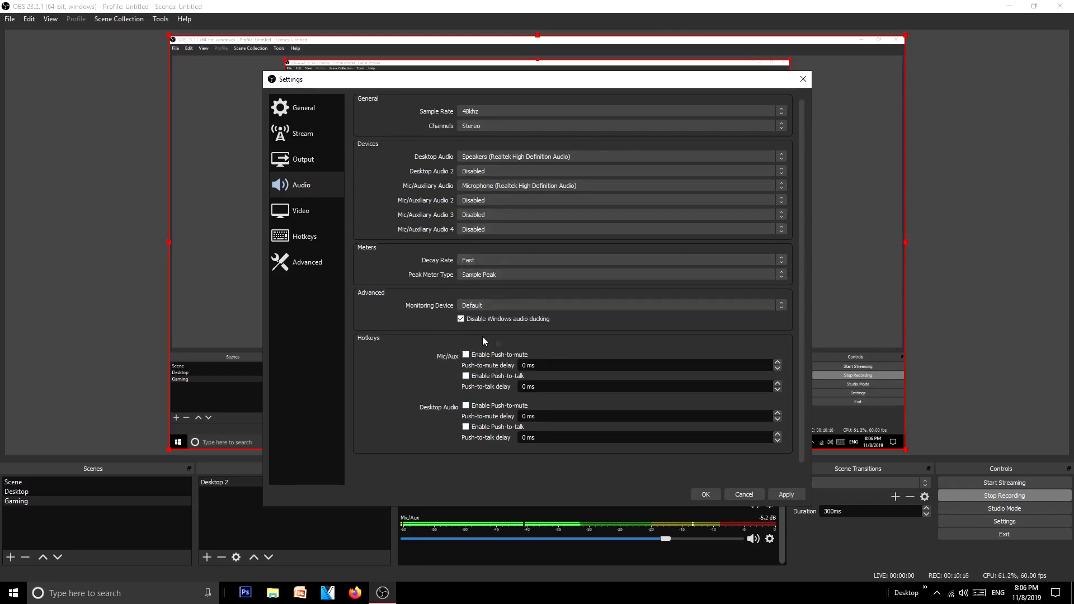
- Review the video settings and the list of hotkeys for streaming, recording, scenes and audio
left_click(322, 218)
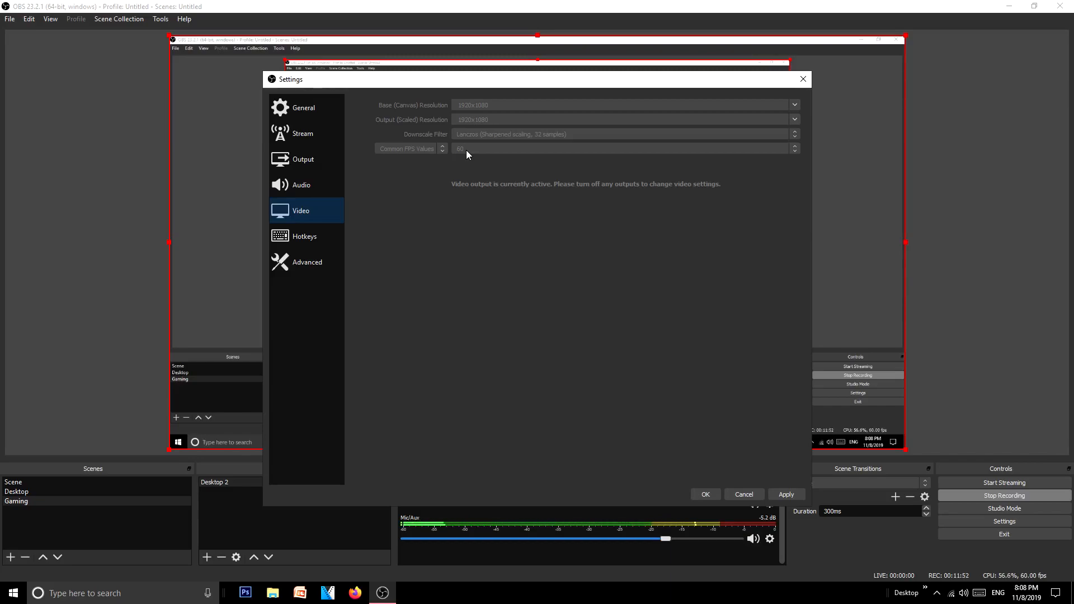
left_click(320, 234)
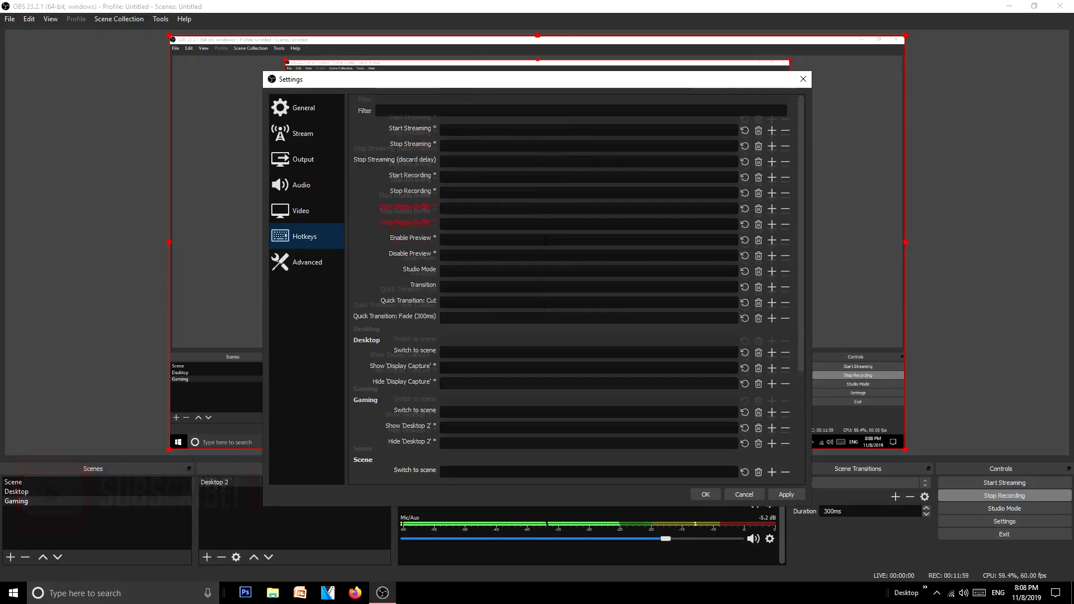
scroll(545, 240, "down", 3)
scroll(540, 317, "up", 5)
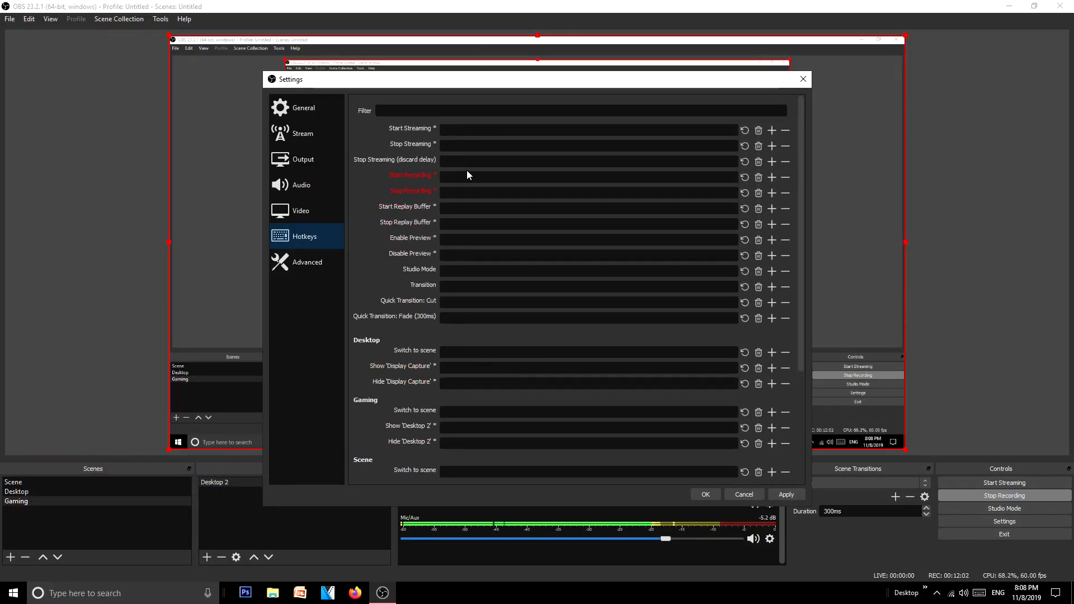
mouse_move(469, 172)
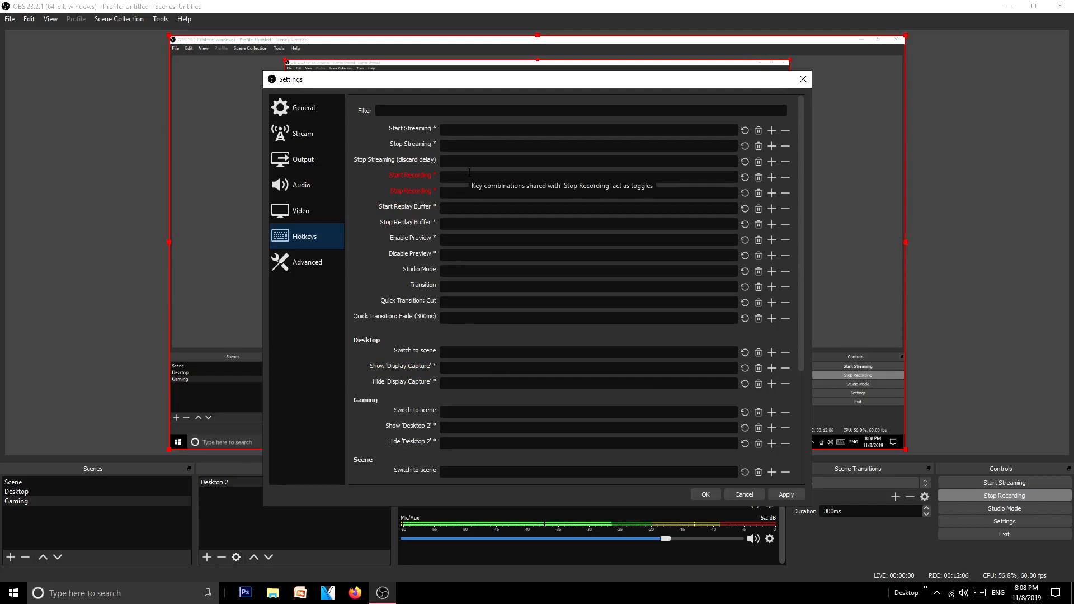
scroll(485, 221, "down", 4)
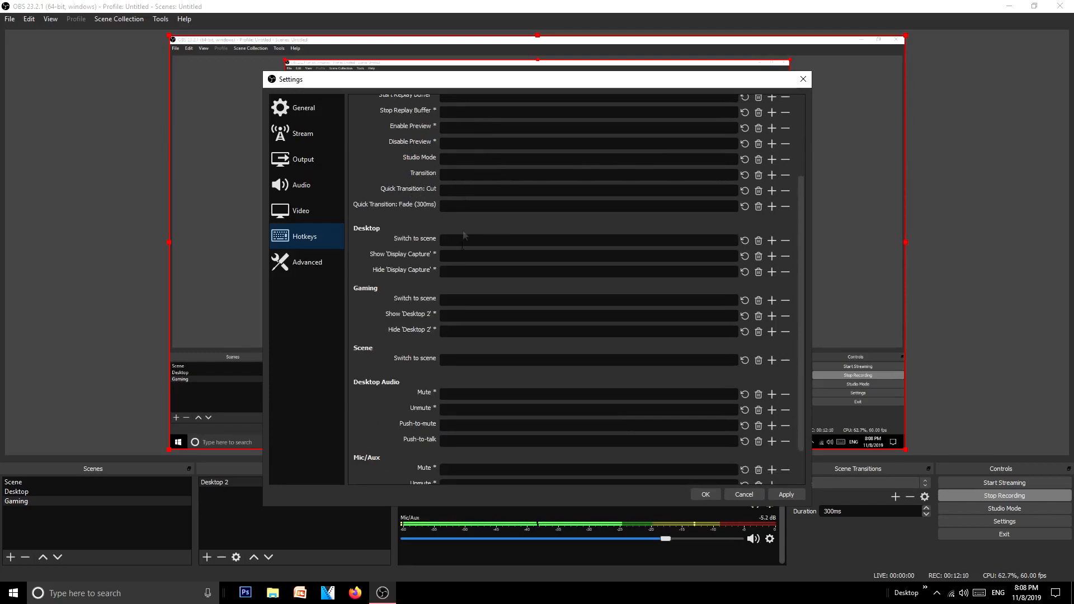
scroll(463, 242, "down", 2)
scroll(644, 228, "up", 3)
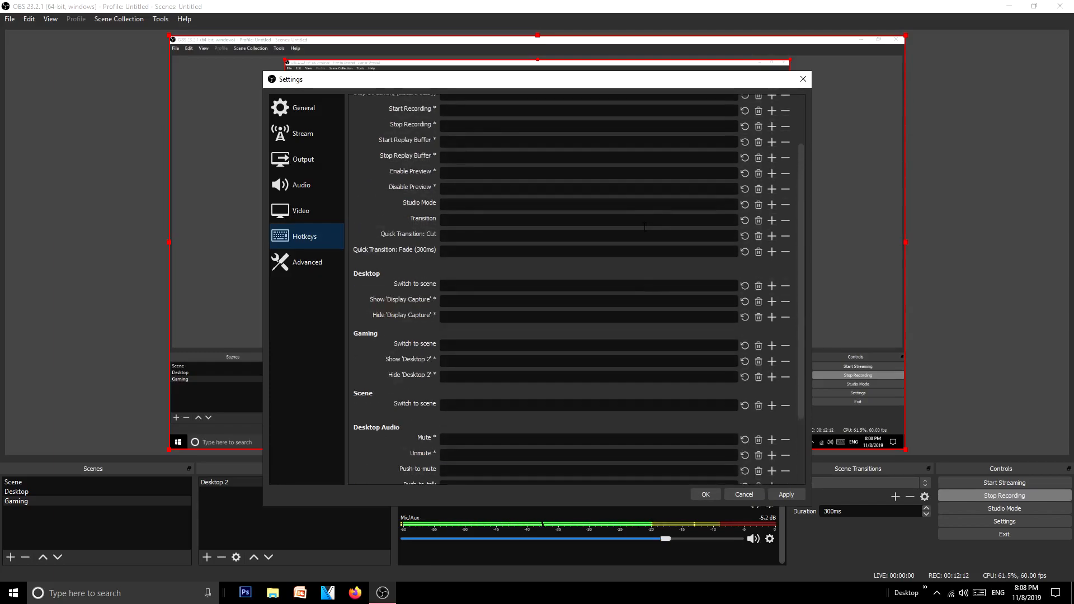
scroll(644, 226, "up", 3)
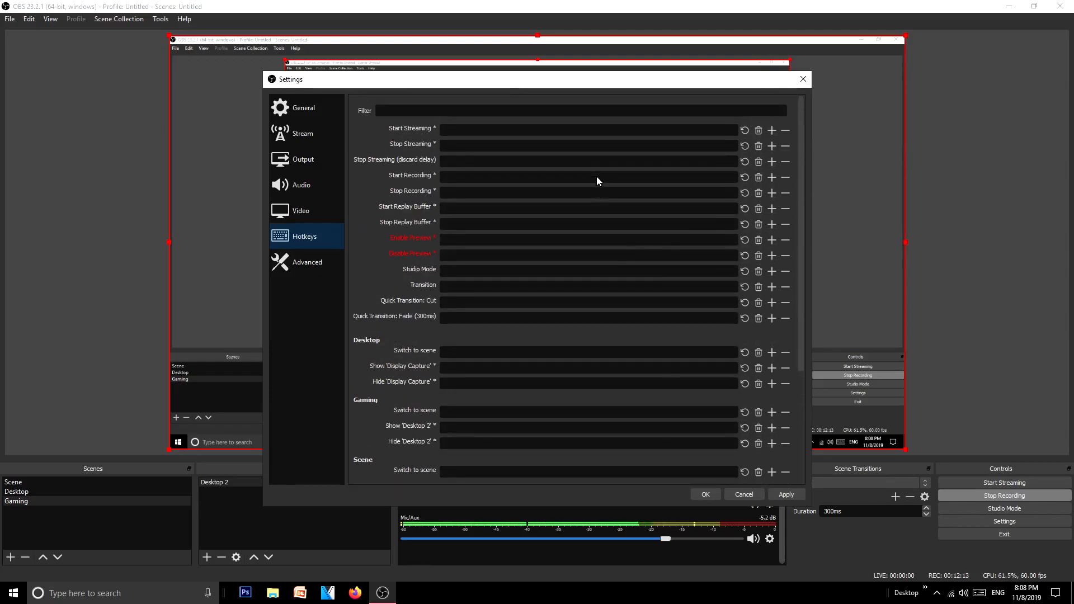
- Review the advanced settings, including the process priority choices and the recording and stream delay options
left_click(307, 272)
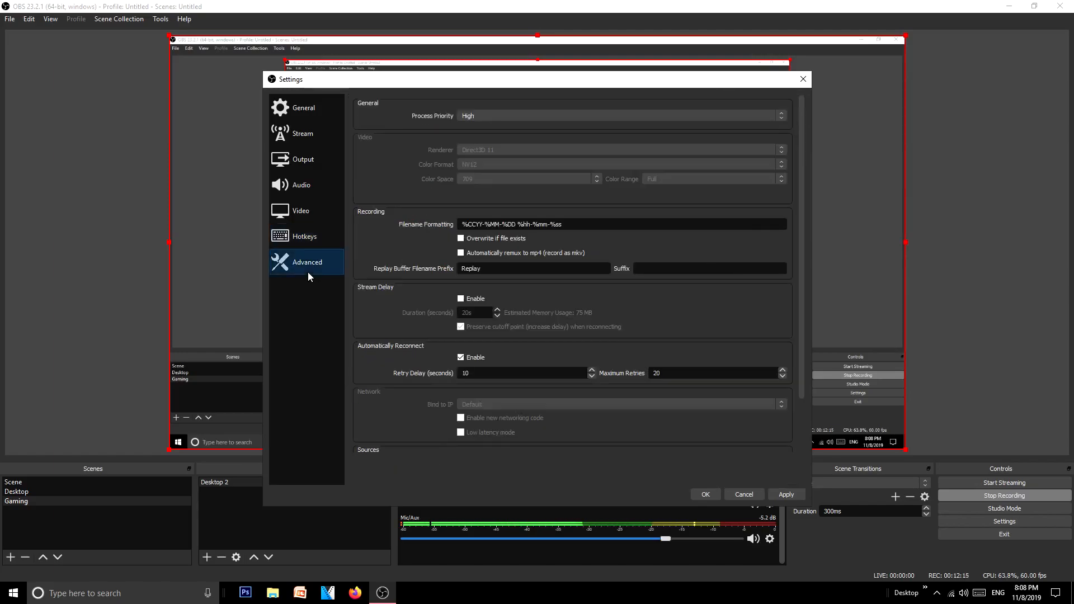
left_click(465, 115)
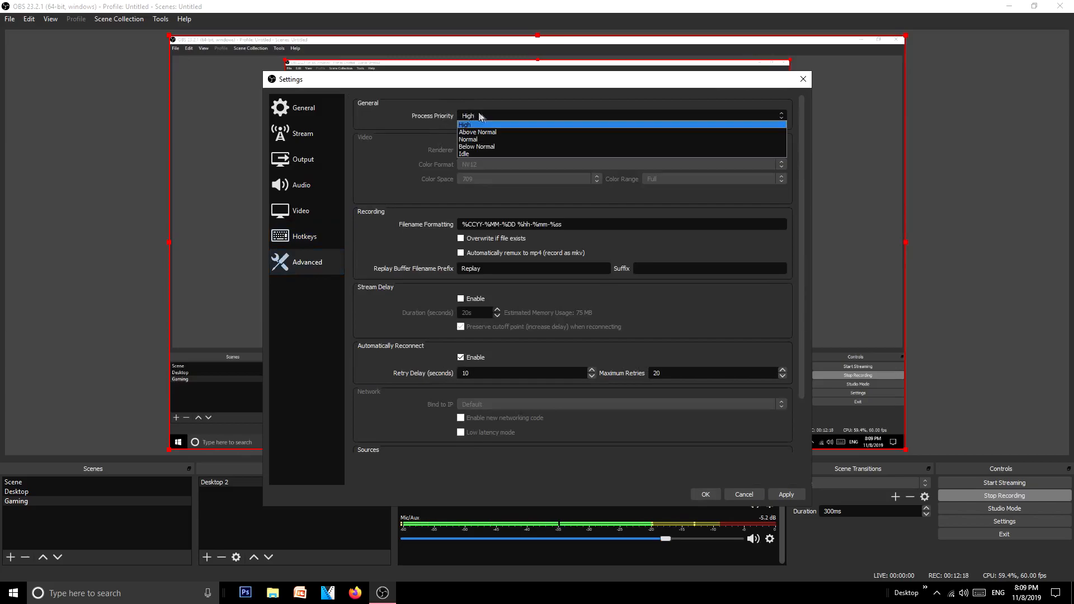
left_click(491, 115)
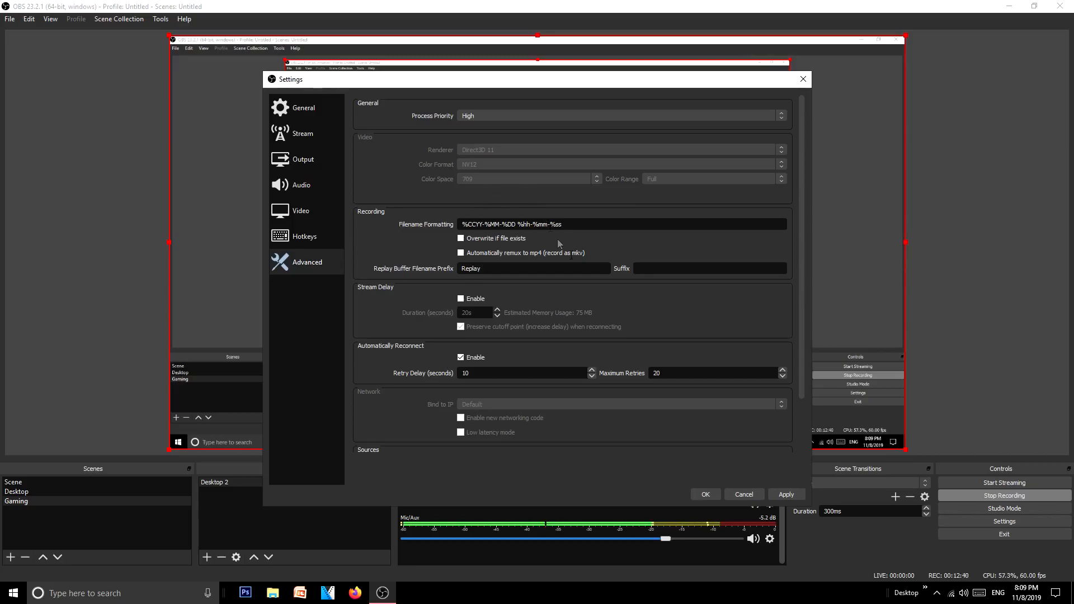
scroll(578, 274, "down", 2)
scroll(562, 240, "up", 2)
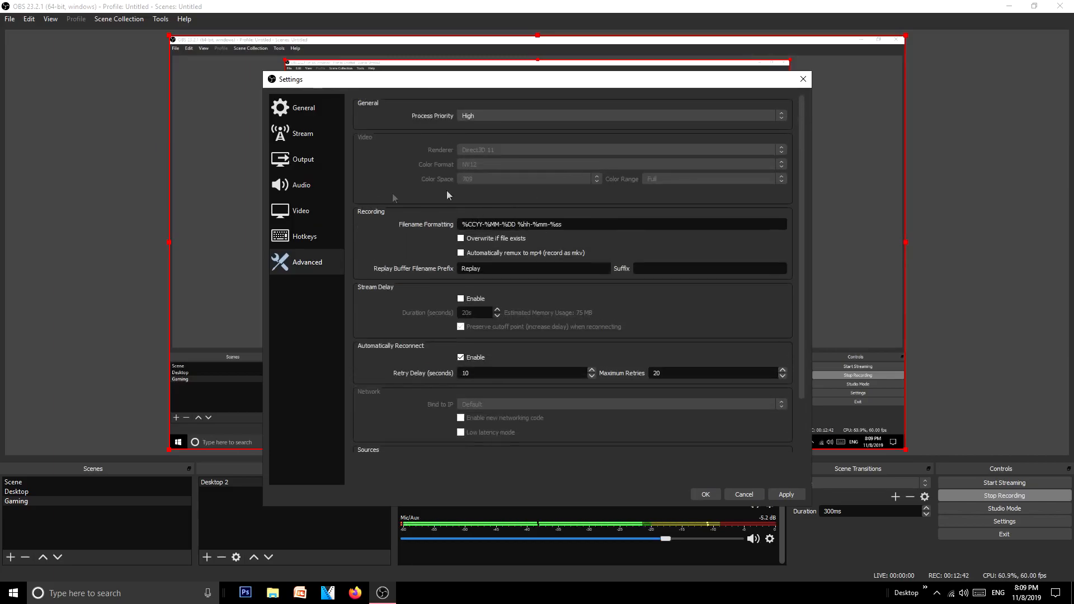